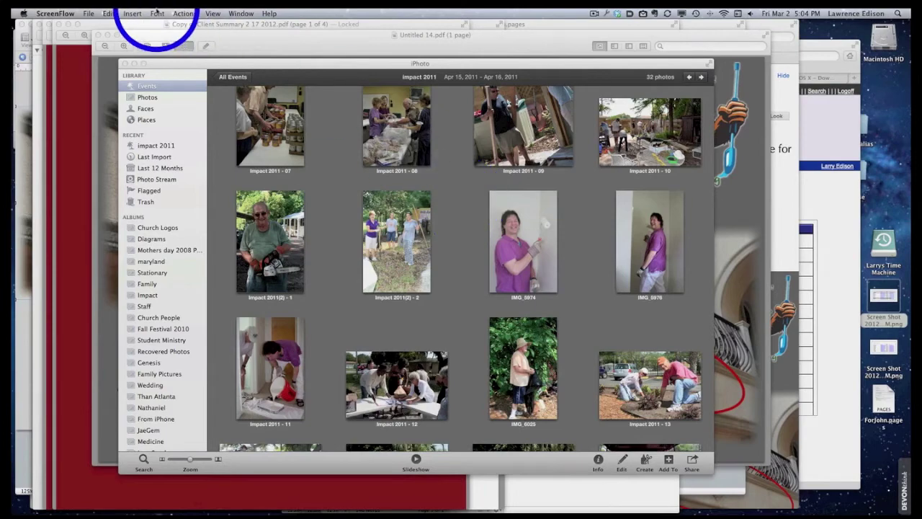
Step: Copy the IMG_5974 paint-roller photo from the impact 2011 event in iPhoto
left_click(340, 95)
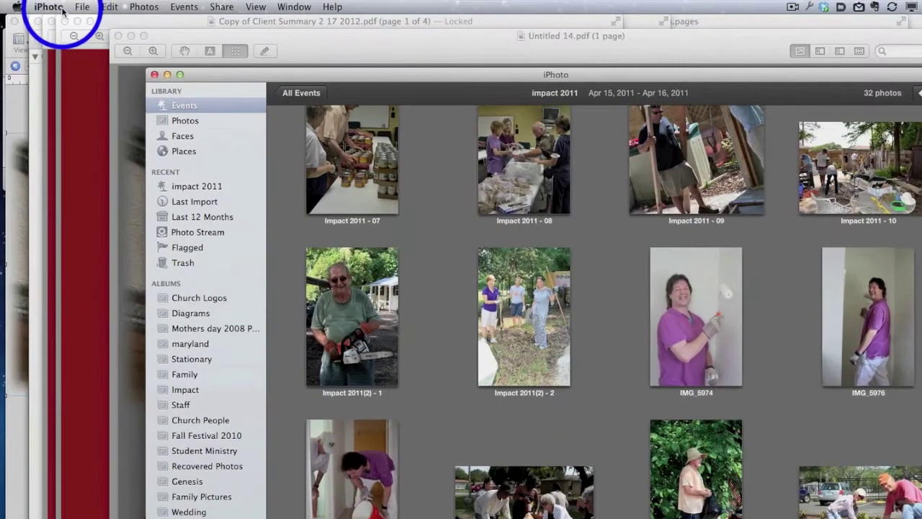
left_click(697, 293)
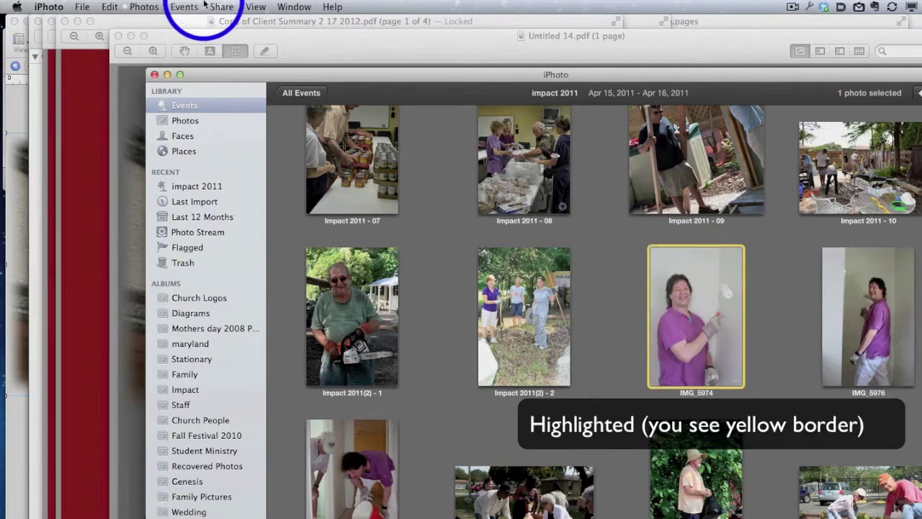
left_click(109, 7)
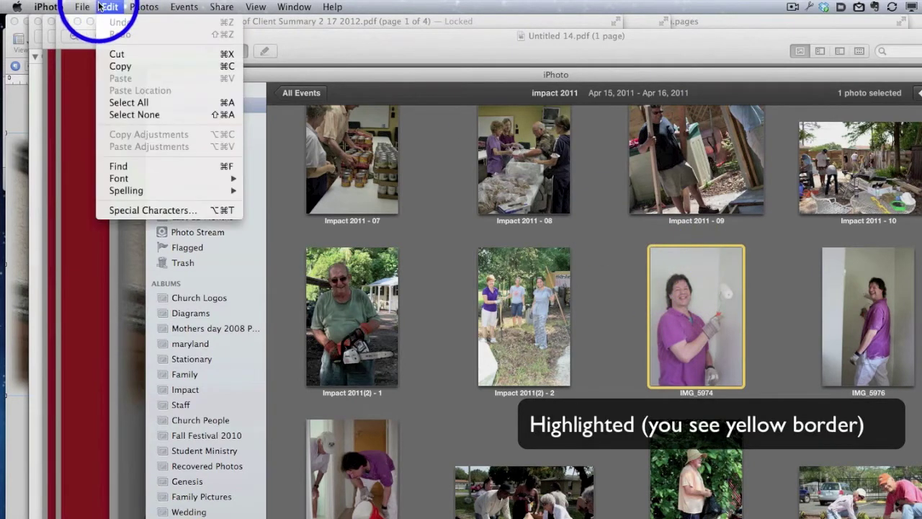
left_click(128, 67)
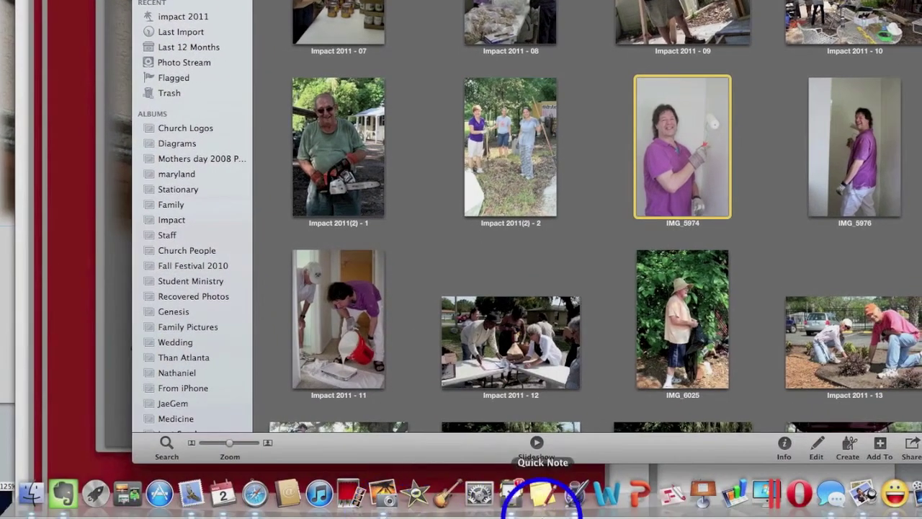
Step: Paste the paint-roller photo below the last instruction line in ForJohn.pages
left_click(607, 501)
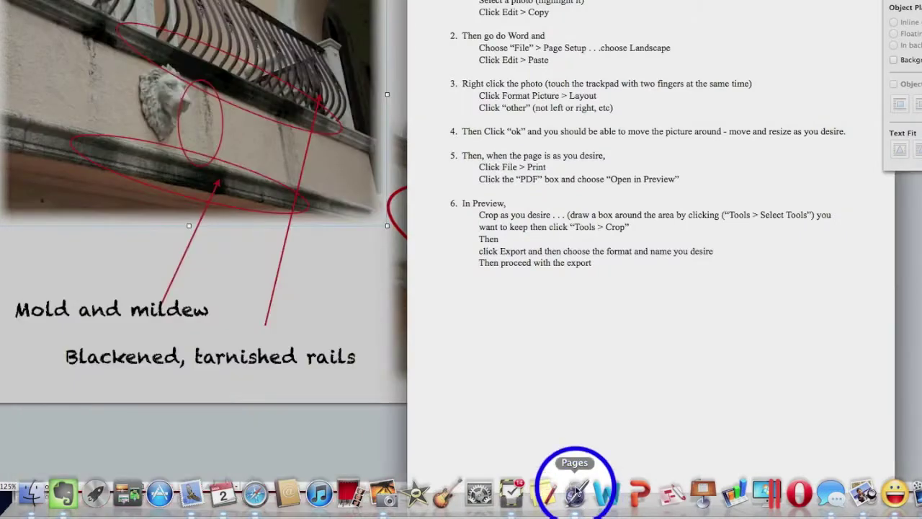
left_click(575, 373)
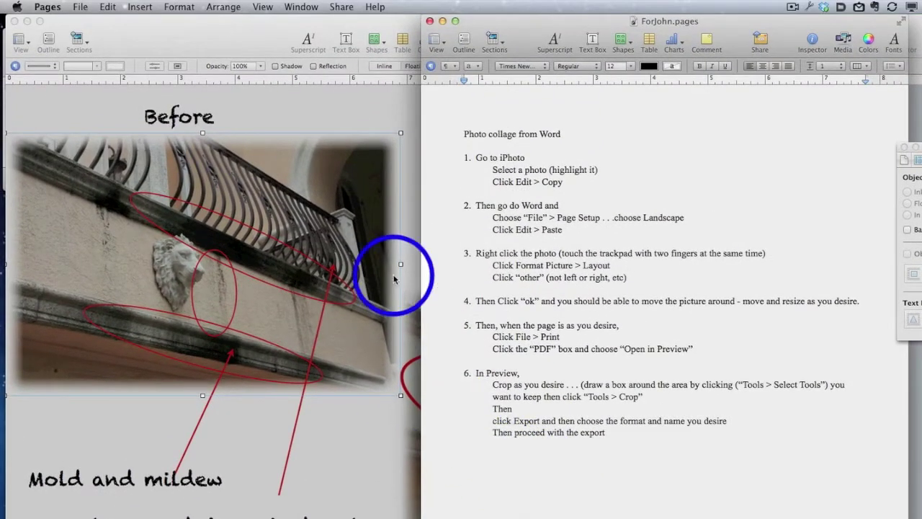
left_click(109, 9)
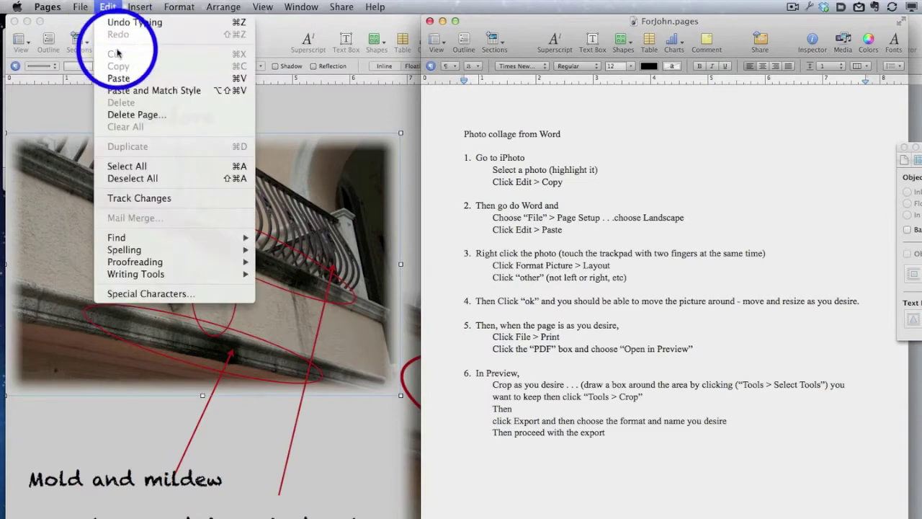
left_click(127, 75)
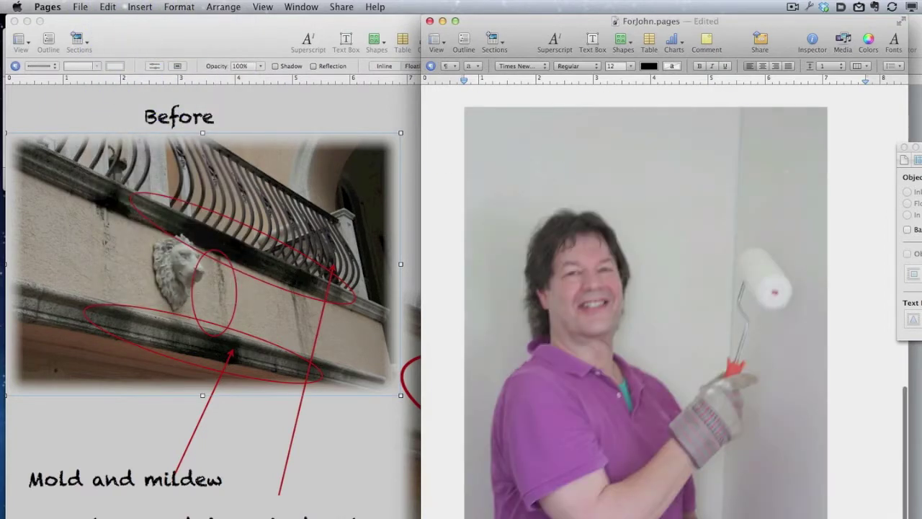
Step: Shrink the pasted photo to about 2.21 x 3.31 in
left_click(768, 198)
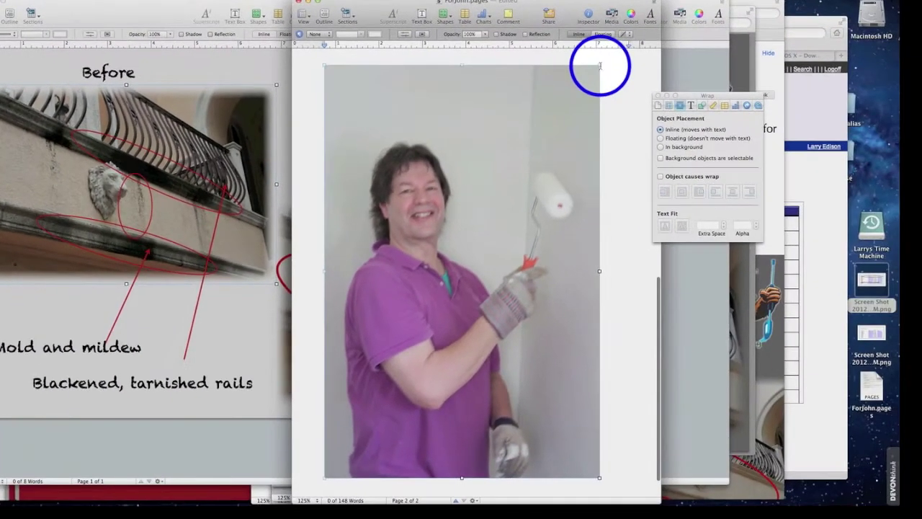
left_click(586, 80)
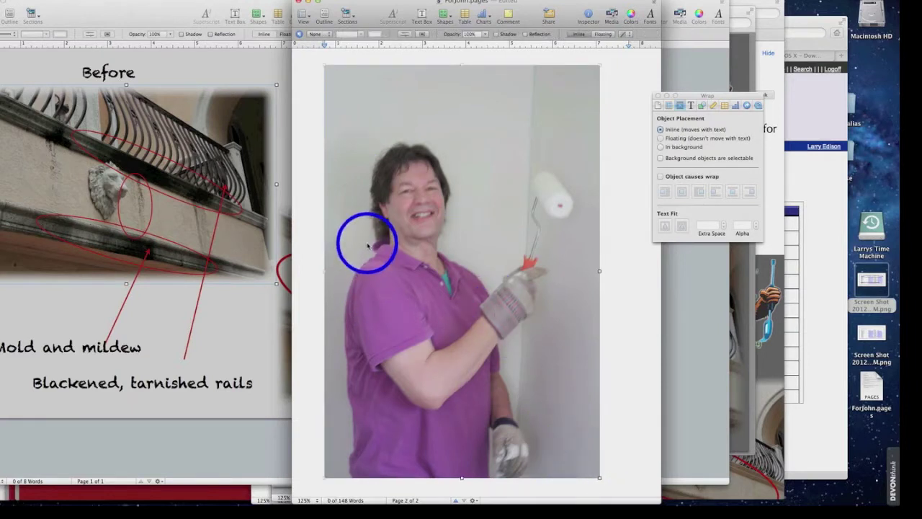
left_click_drag(599, 477, 412, 426)
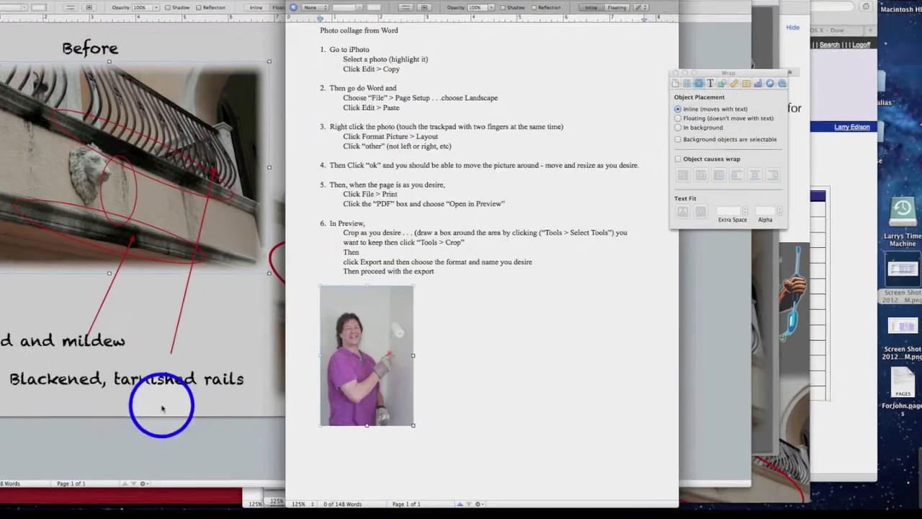
mouse_move(259, 494)
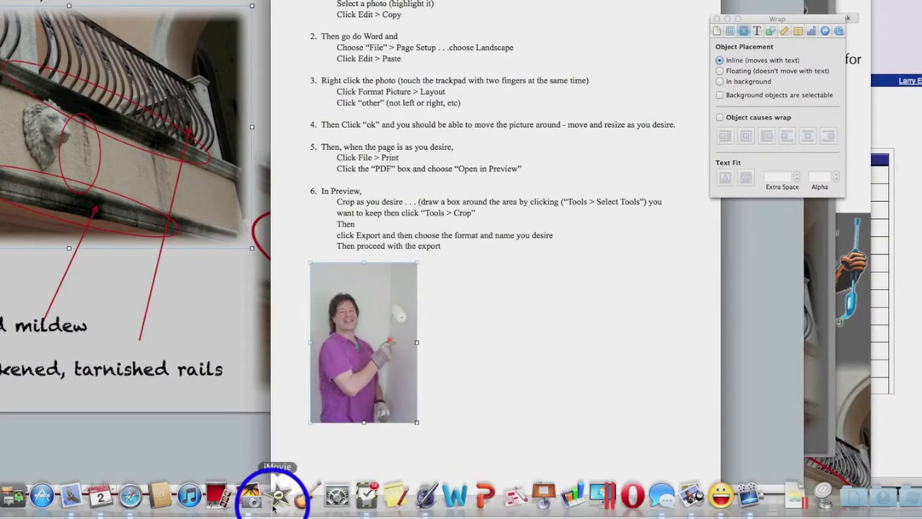
Step: Copy the Impact 2011 - 11 paint-pouring photo in iPhoto and return to the Pages document
left_click(248, 497)
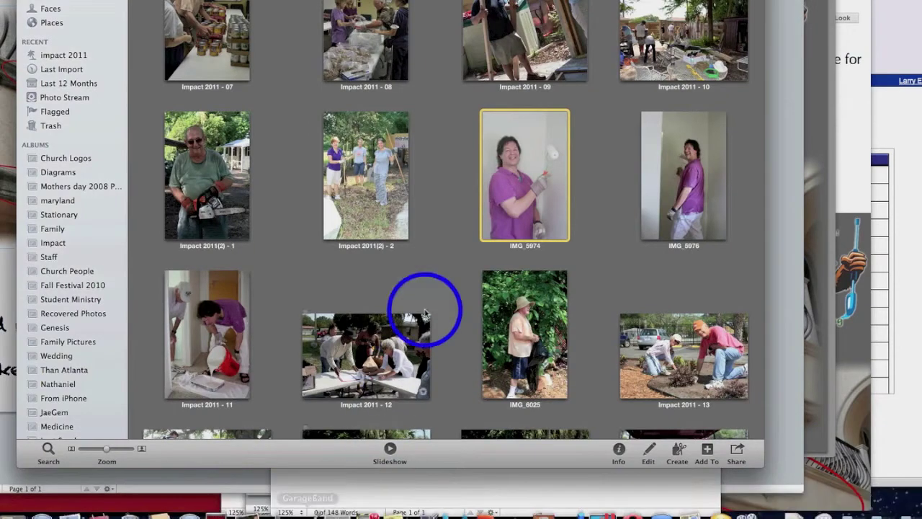
left_click(224, 299)
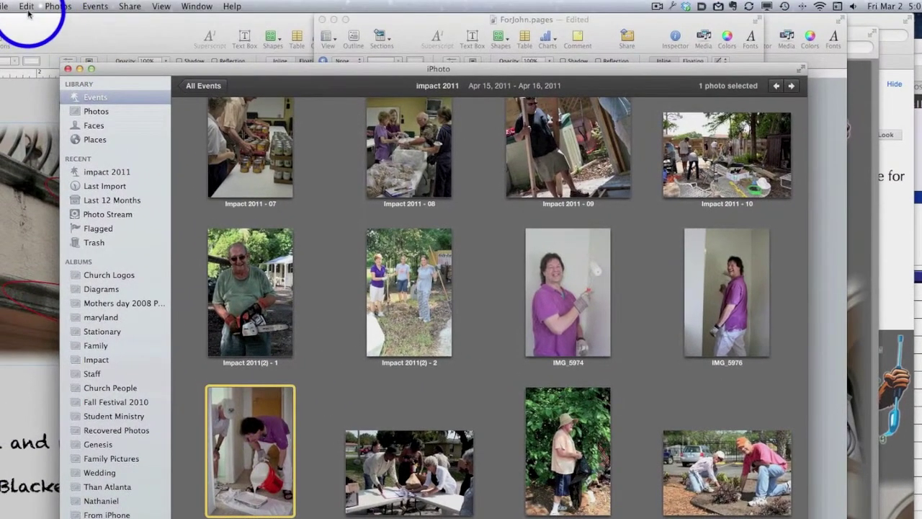
left_click(27, 7)
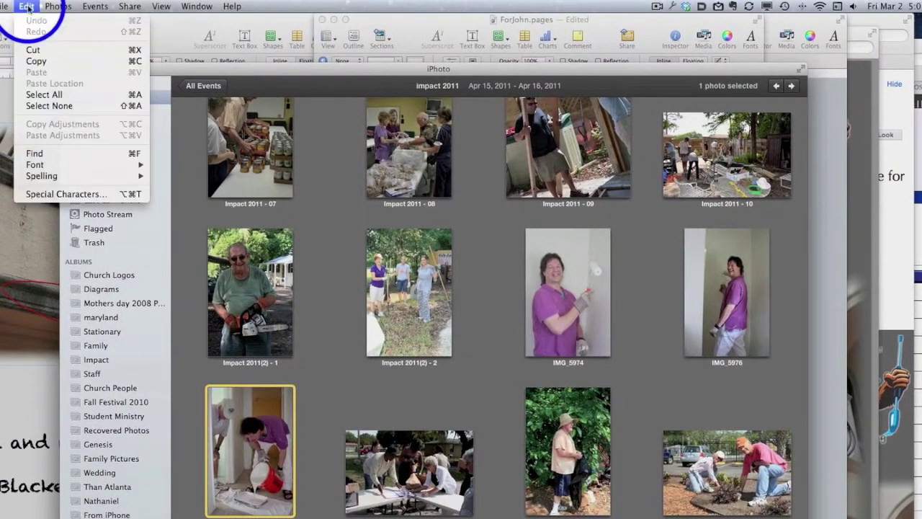
left_click(55, 64)
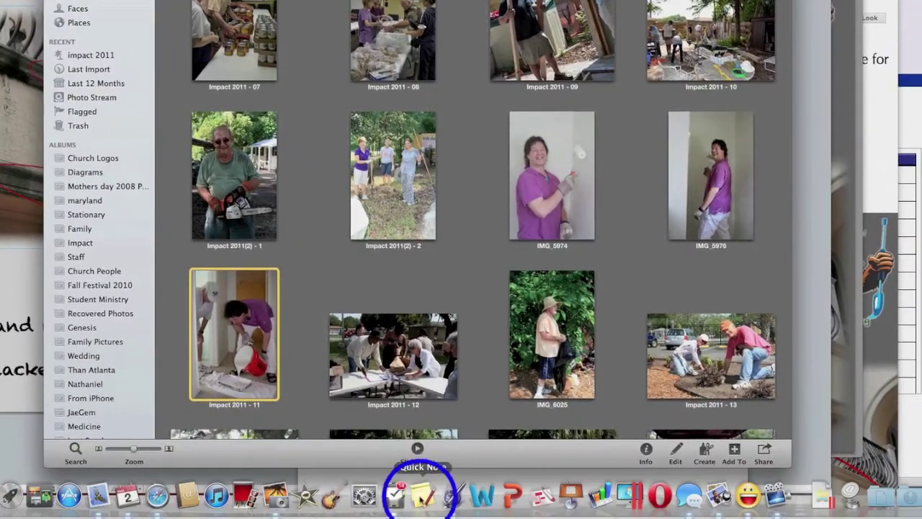
left_click(462, 496)
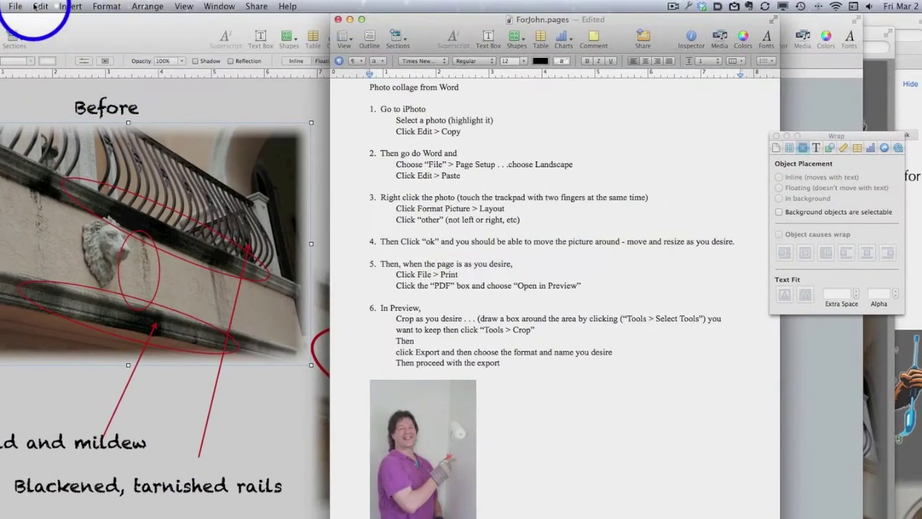
Step: Paste the paint-pouring photo and shrink it to match the first photo
left_click(40, 7)
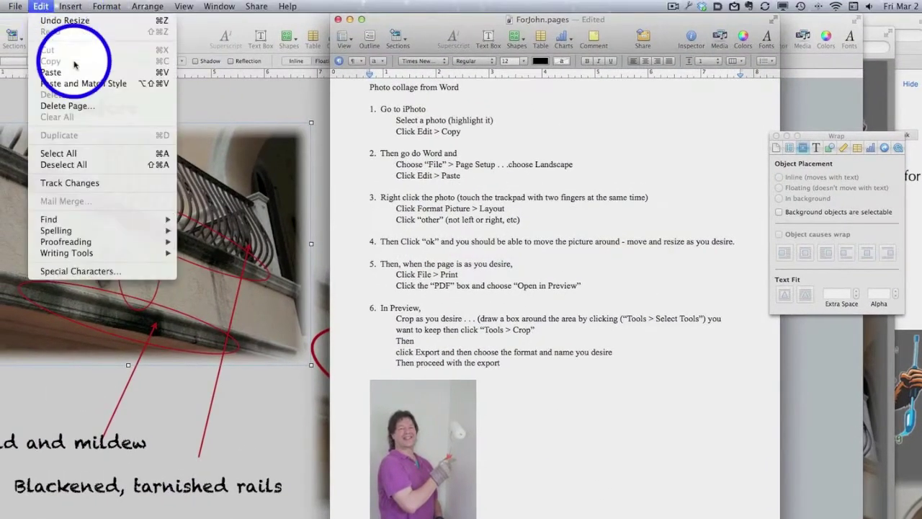
left_click(52, 72)
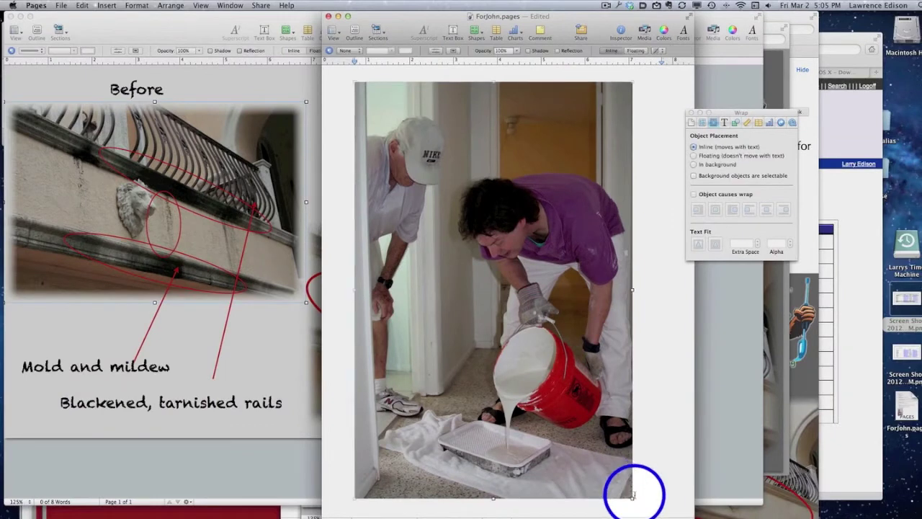
left_click_drag(632, 497, 530, 446)
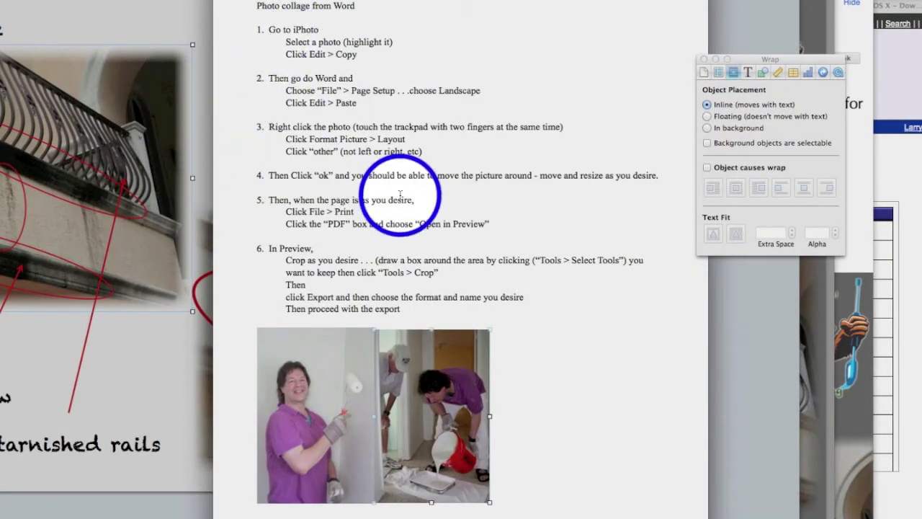
Step: Set the photo's wrap to Floating and move it beside the paint-roller photo
right_click(441, 367)
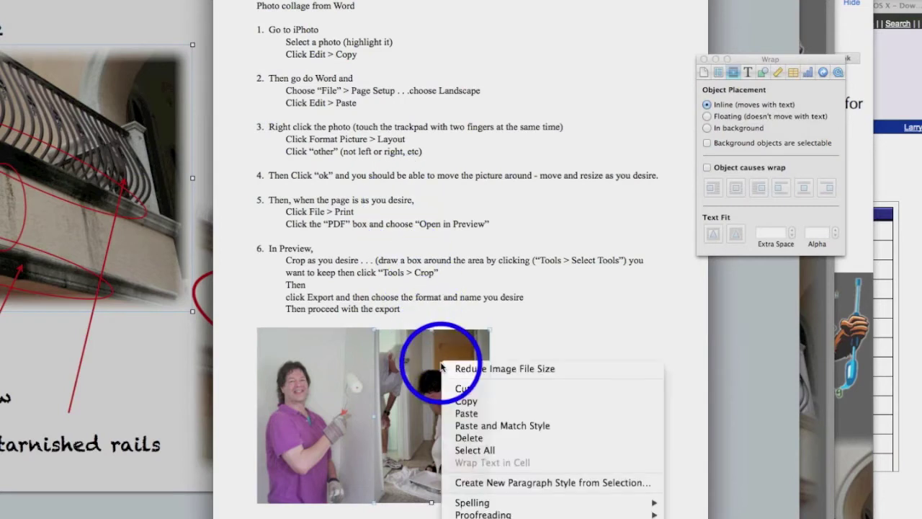
left_click(425, 341)
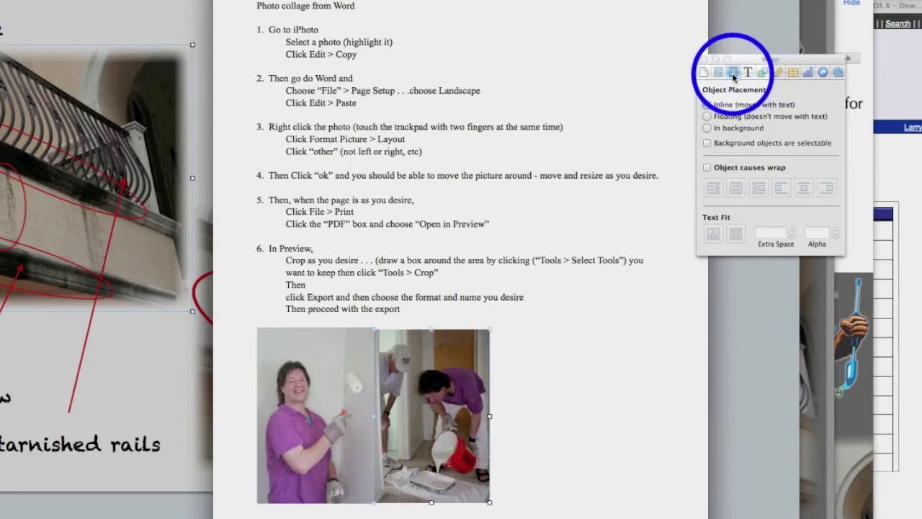
left_click(715, 119)
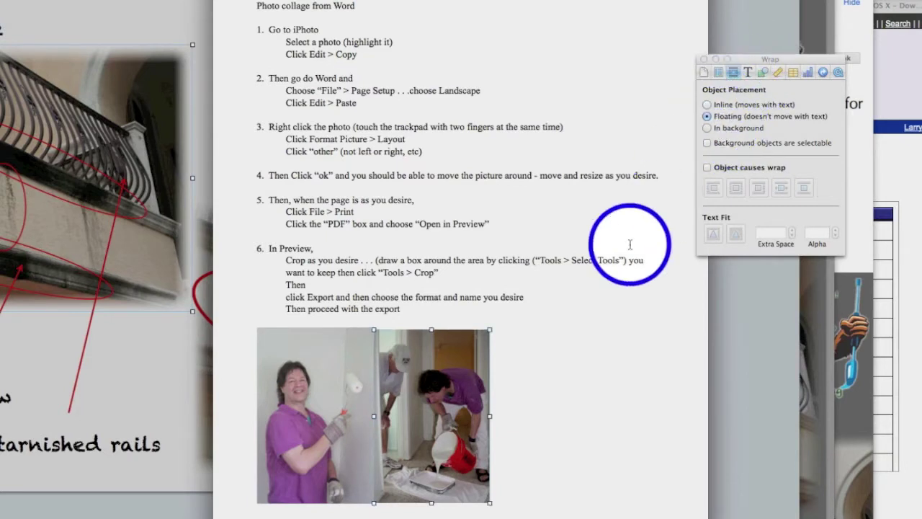
left_click_drag(432, 391, 532, 403)
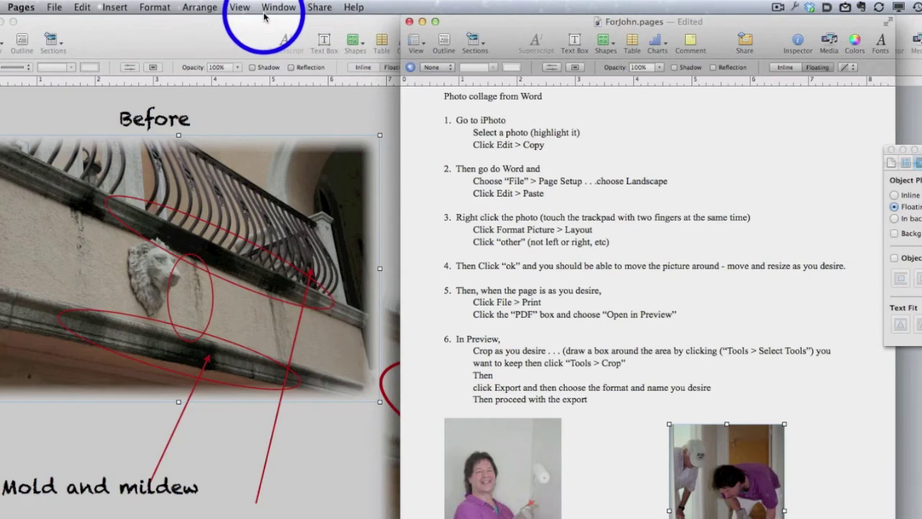
Step: Print ForJohn.pages to PDF and open the result in Preview
left_click(54, 7)
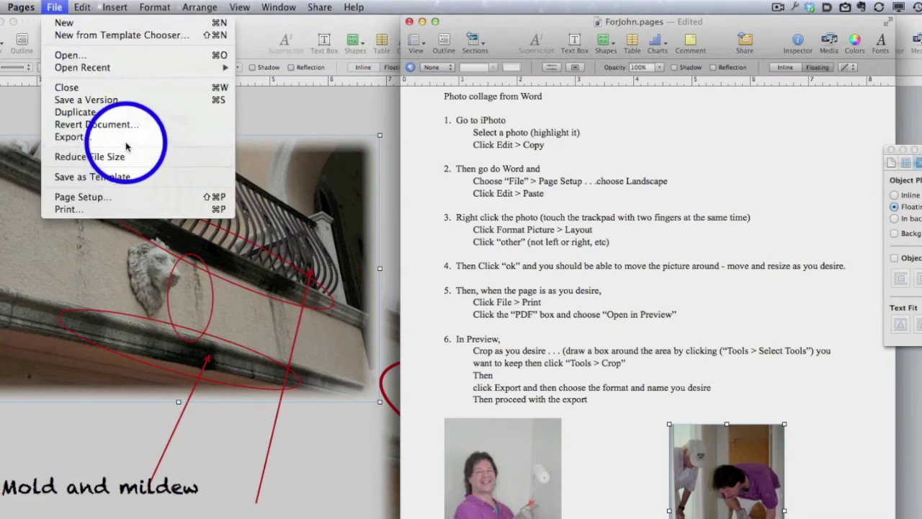
left_click(128, 209)
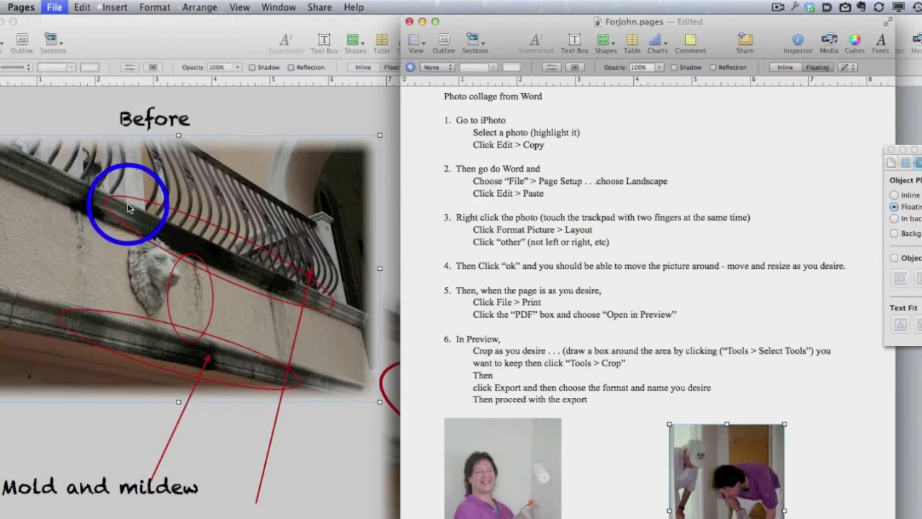
left_click(439, 342)
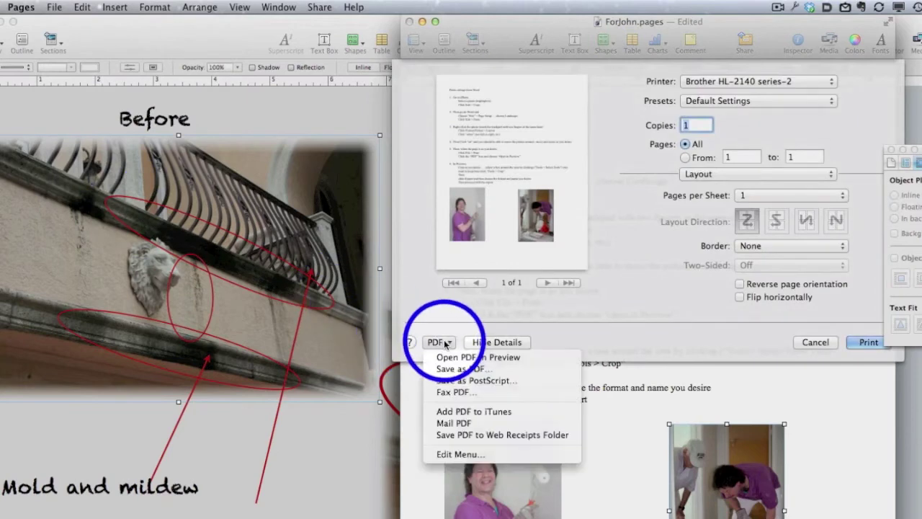
left_click(473, 358)
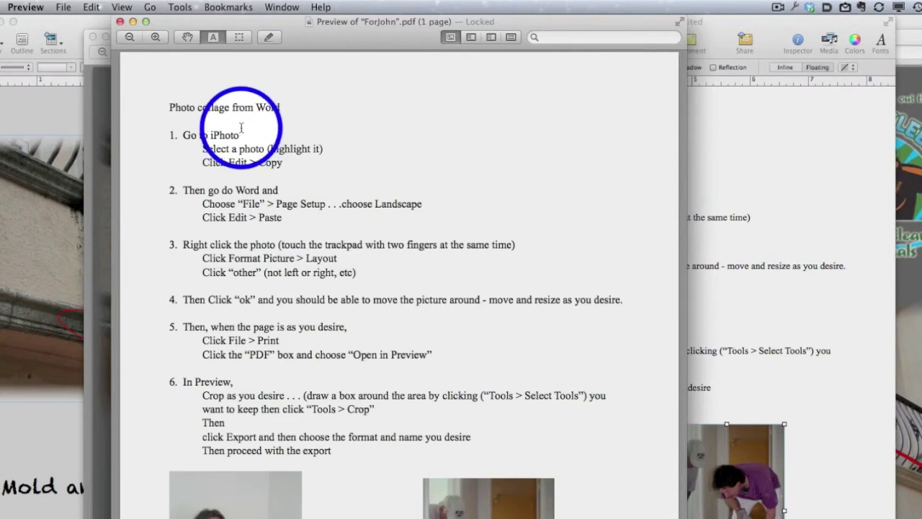
Step: Crop the PDF to a box around both photos, keeping the result as an enlarged 'ForJohn copy'
left_click(180, 8)
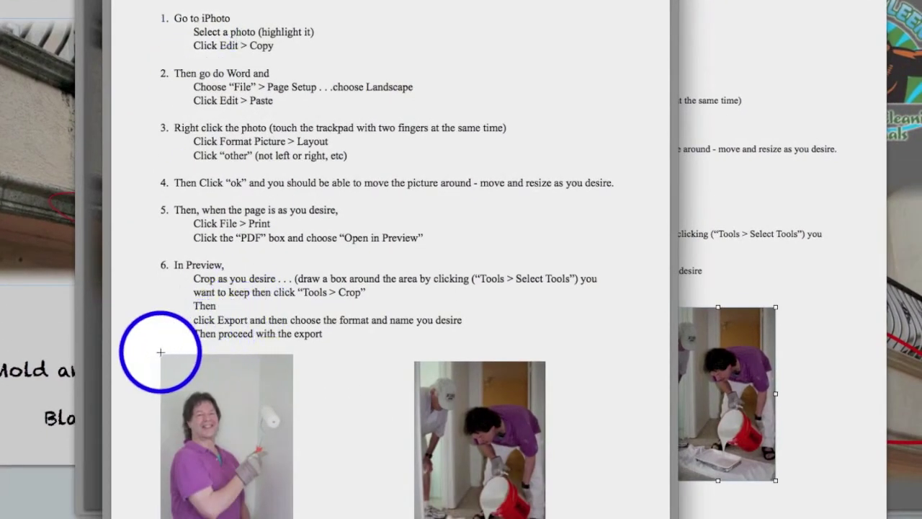
left_click_drag(158, 353, 547, 509)
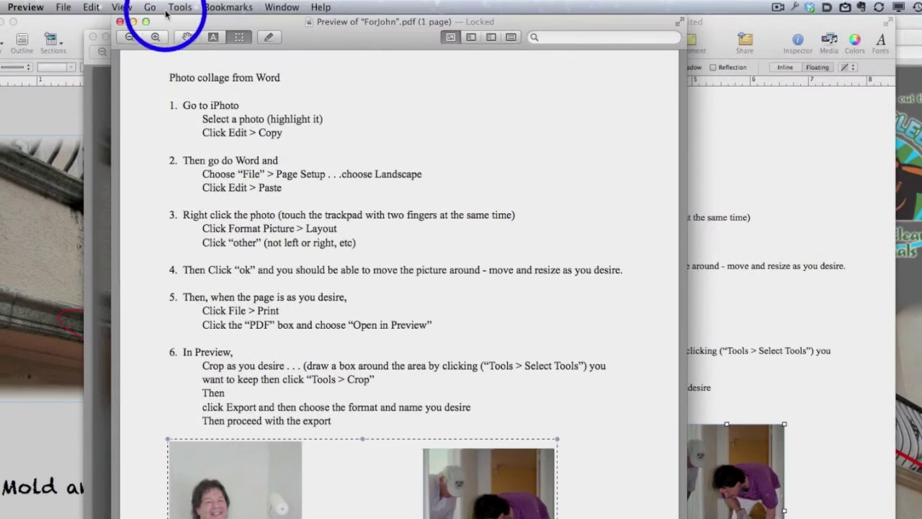
left_click(172, 8)
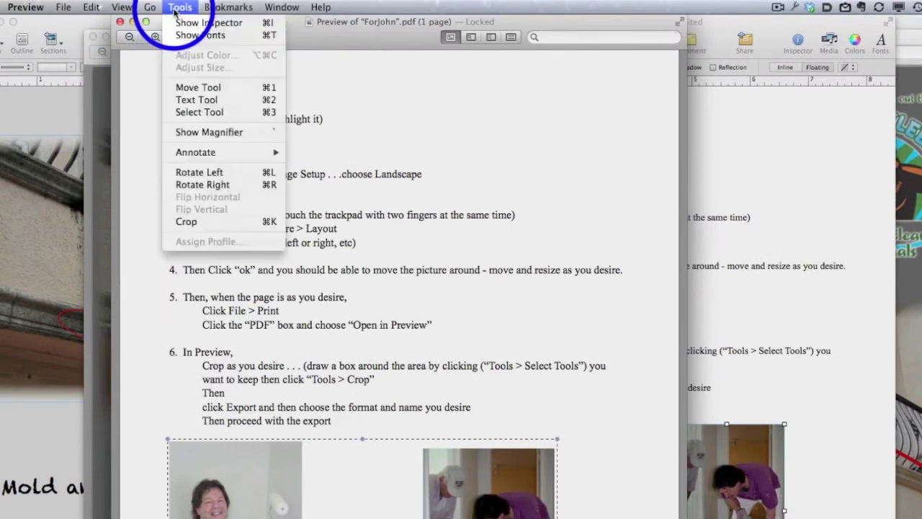
left_click(234, 225)
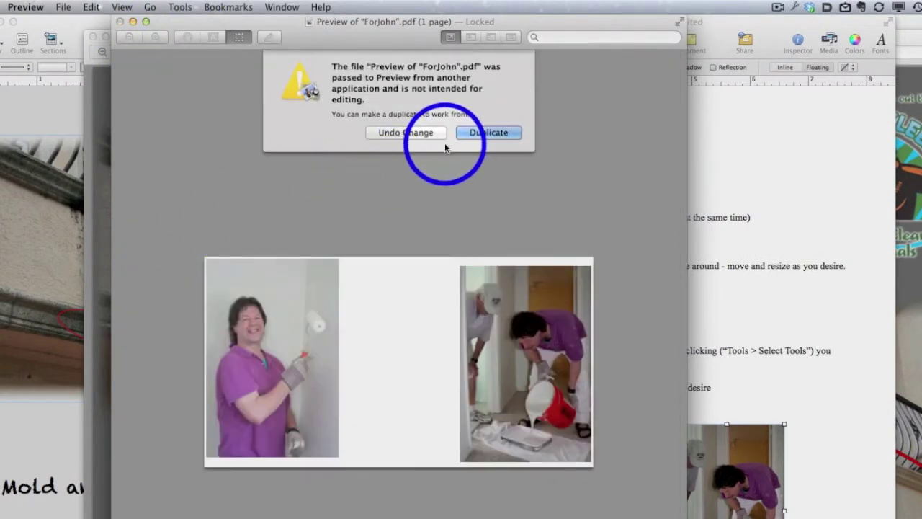
left_click(473, 131)
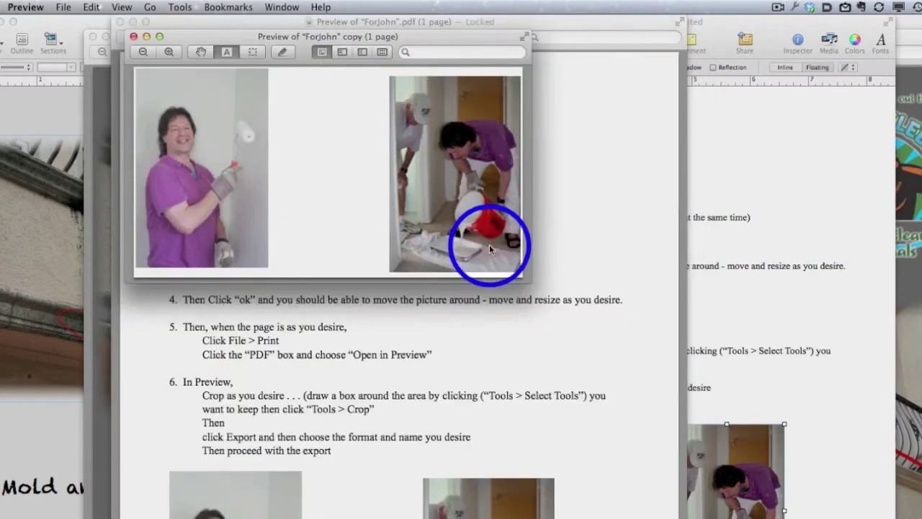
left_click_drag(524, 274, 850, 512)
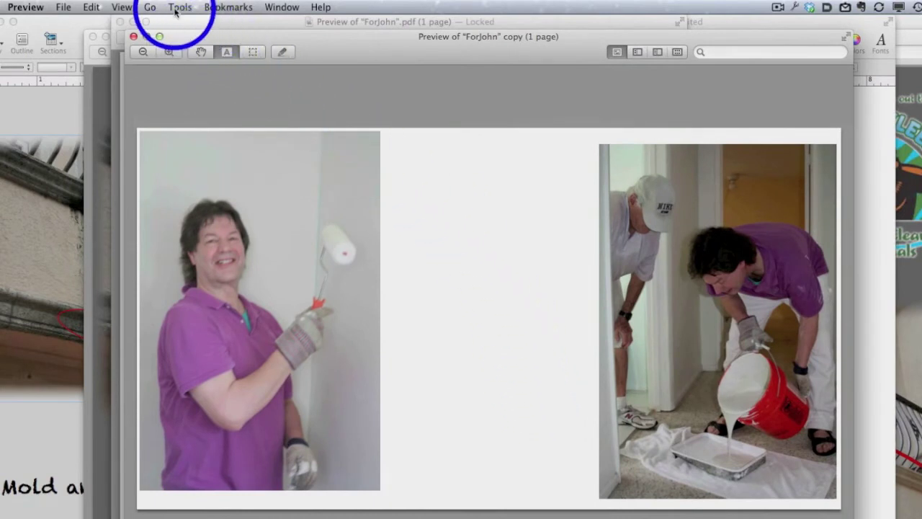
Step: Export the cropped copy as a JPEG named ForJohn.jpg to the Desktop
left_click(64, 8)
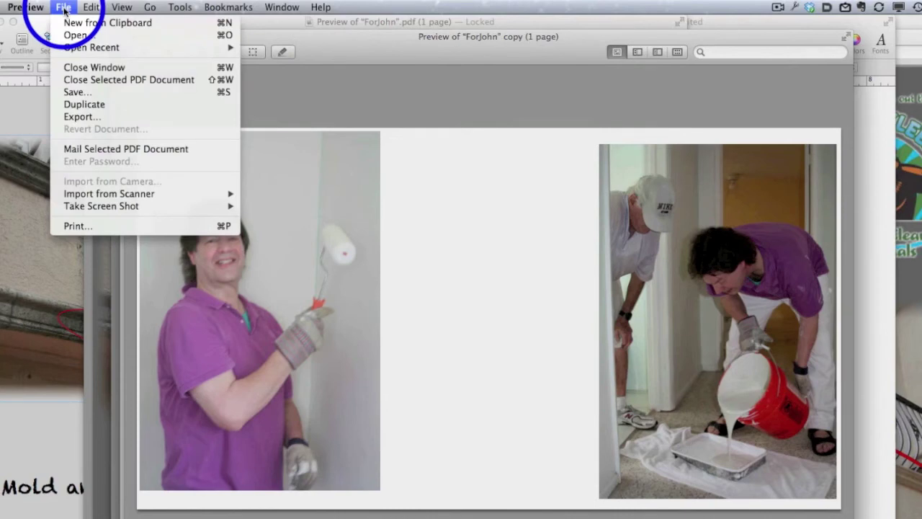
left_click(77, 117)
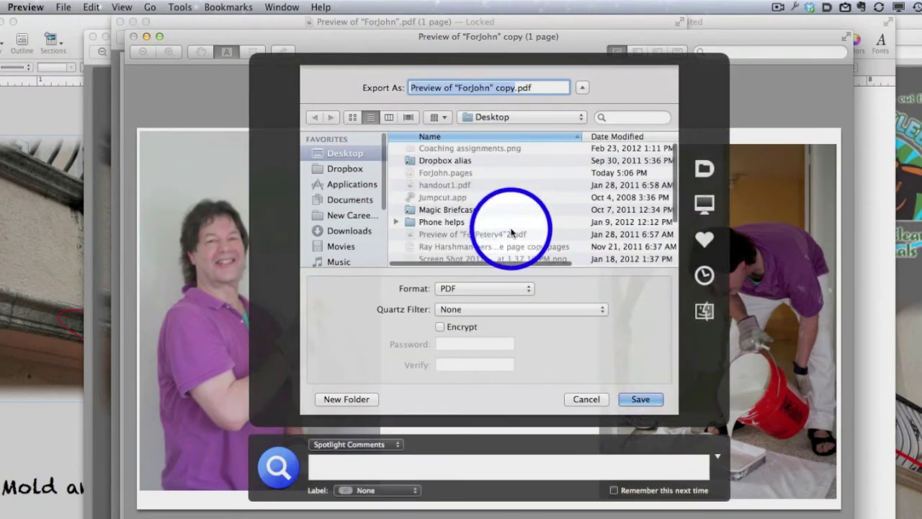
left_click(497, 288)
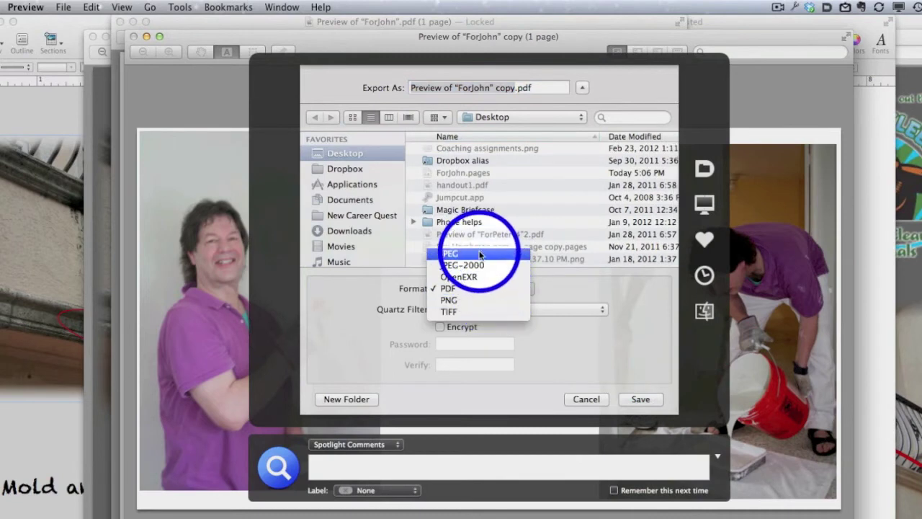
left_click(480, 256)
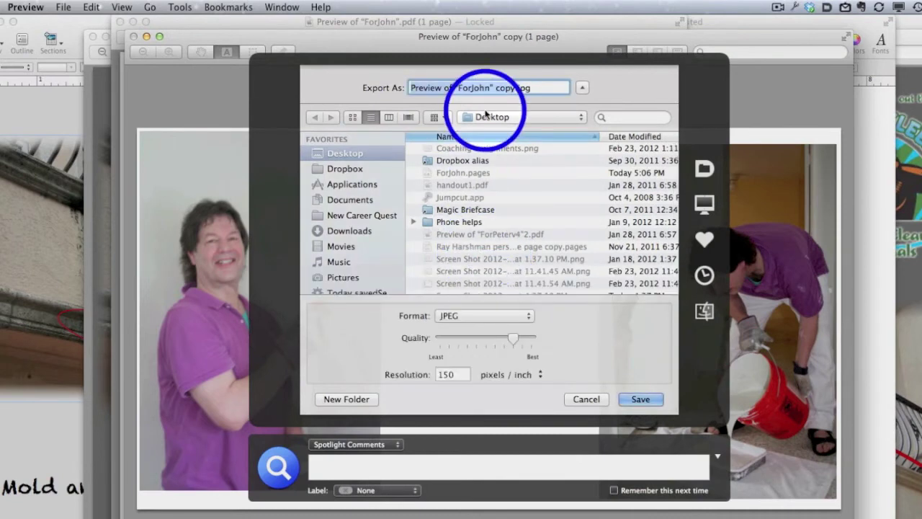
left_click(533, 88)
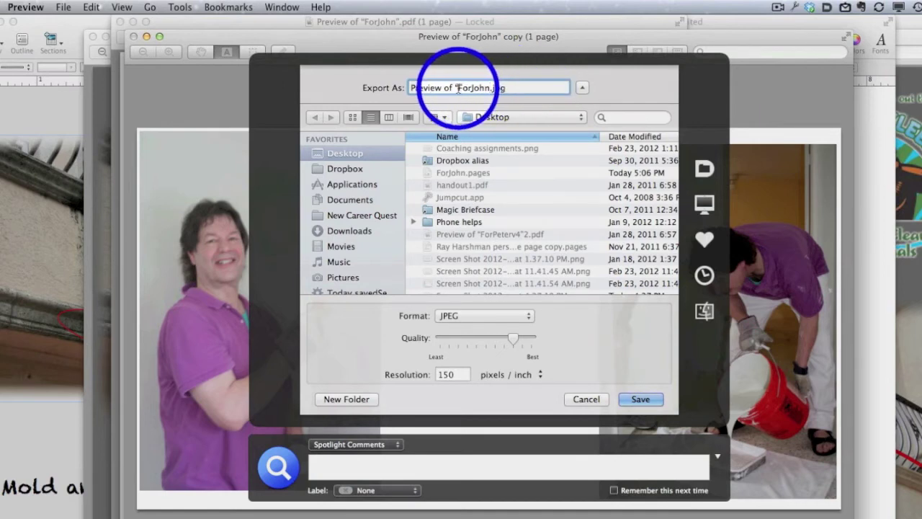
left_click_drag(456, 88, 402, 88)
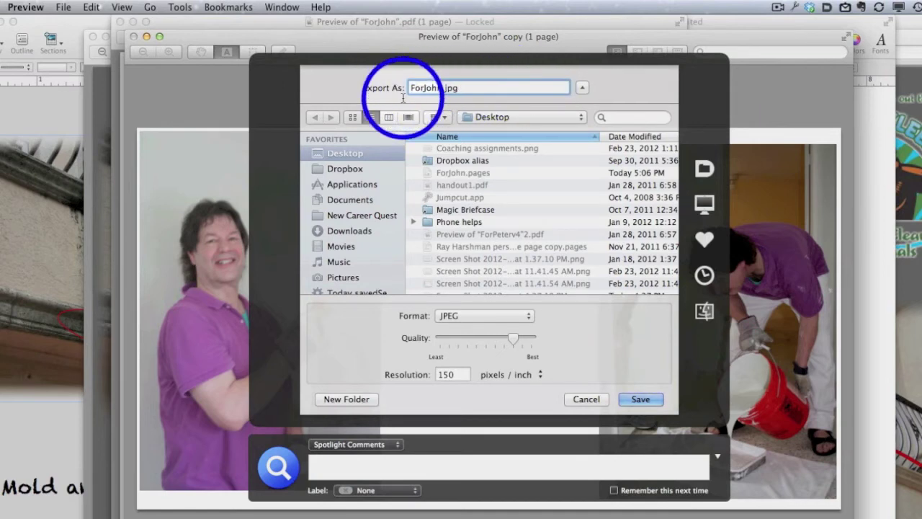
left_click(641, 399)
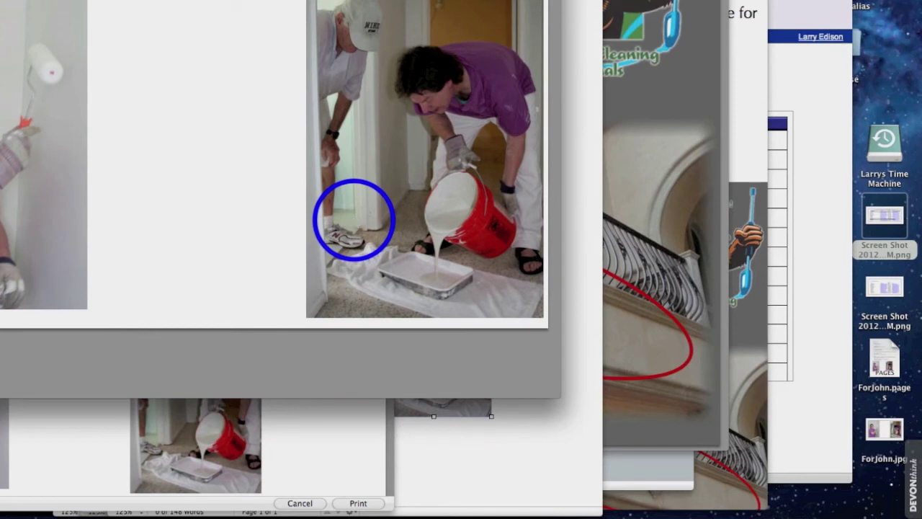
Step: Move ForJohn.jpg to the desktop's middle, Quick Look it, then bring the windows back
key("F11")
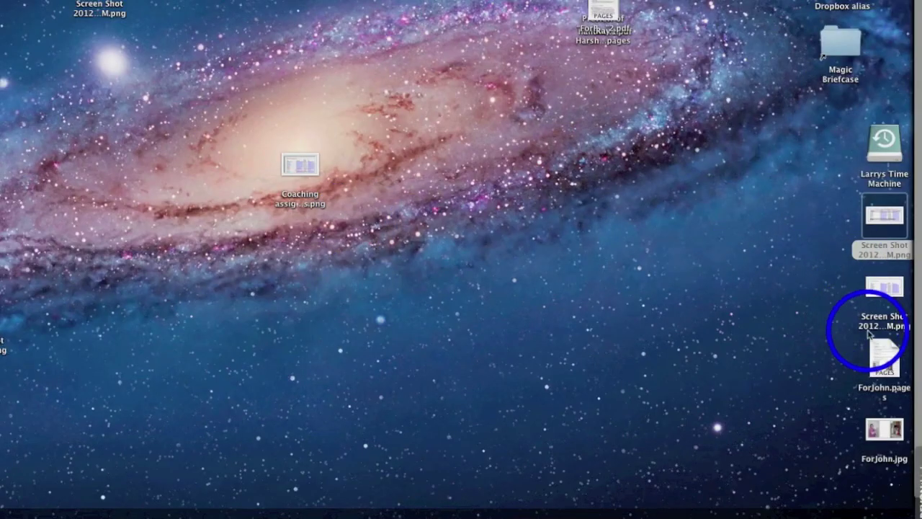
left_click_drag(893, 430, 379, 201)
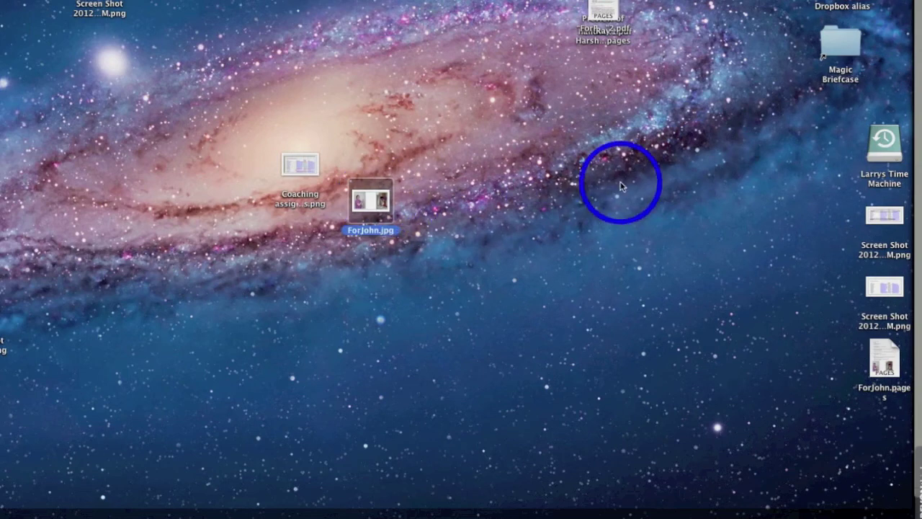
key("space")
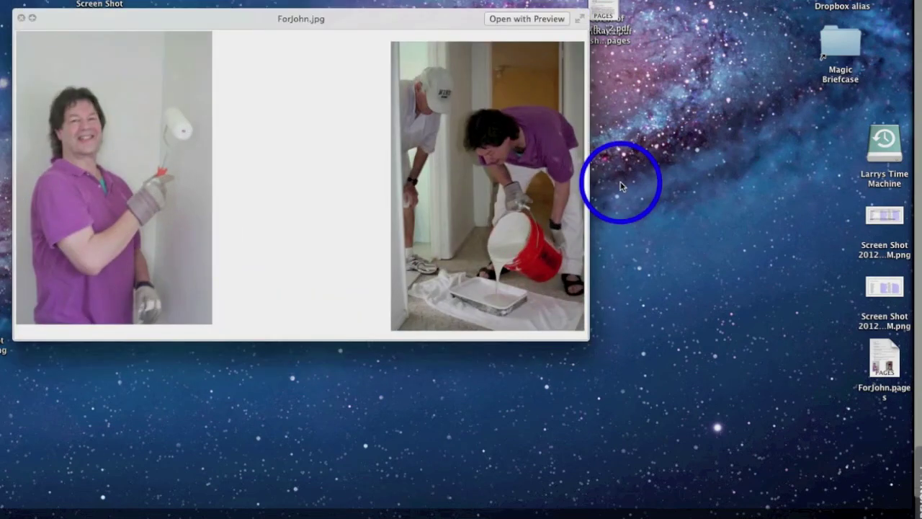
key("space")
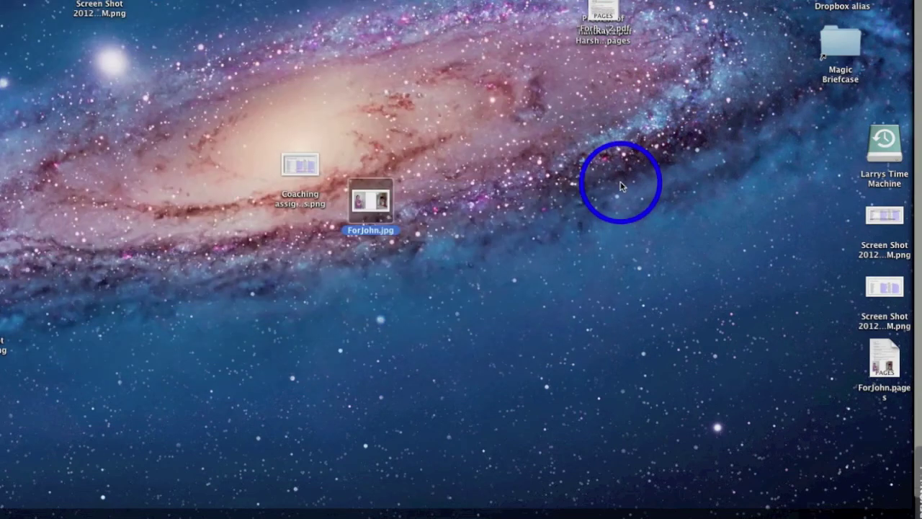
key("super+Tab")
left_click(620, 187)
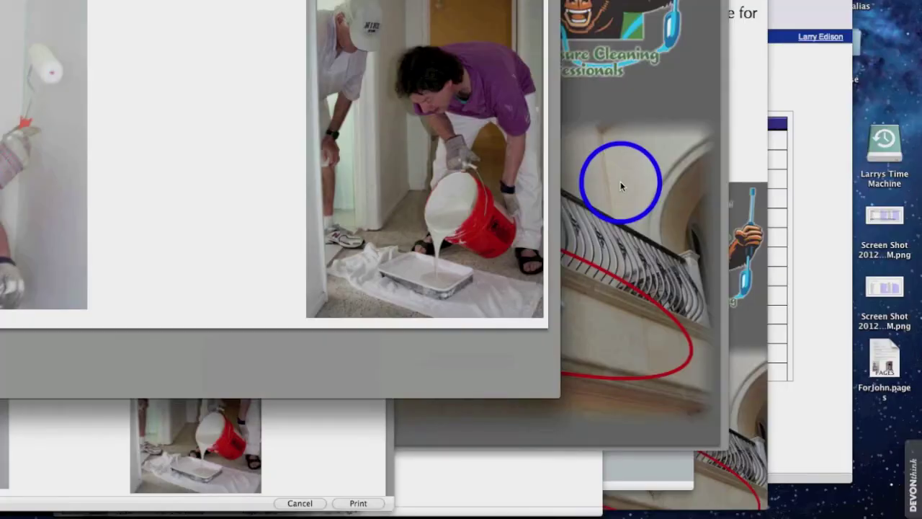